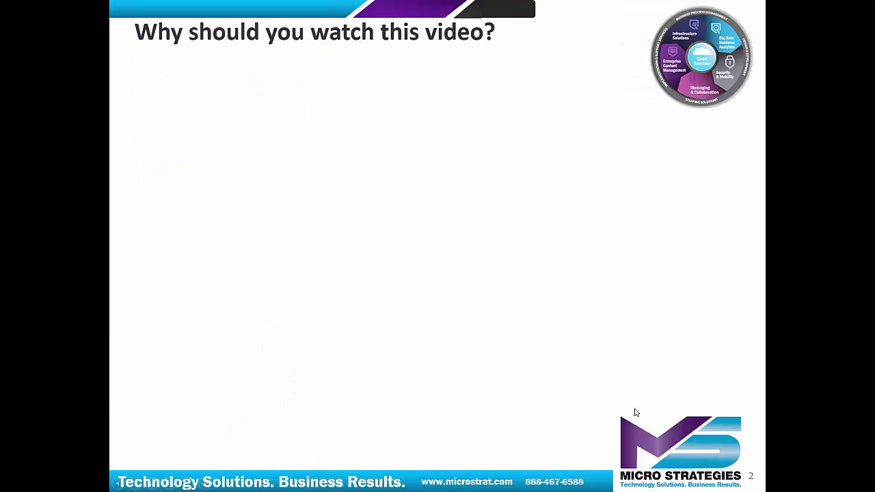
{"action": "left_click", "coordinate": [635, 412]}
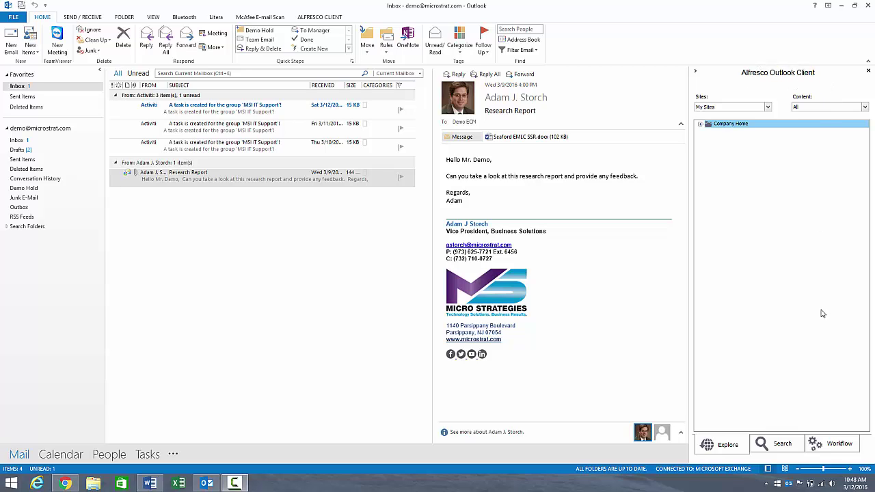
Search the Alfresco repository for "msi ipo" and locate the MSI IPO folder in the Explore tree.
{"action": "left_click", "coordinate": [779, 444]}
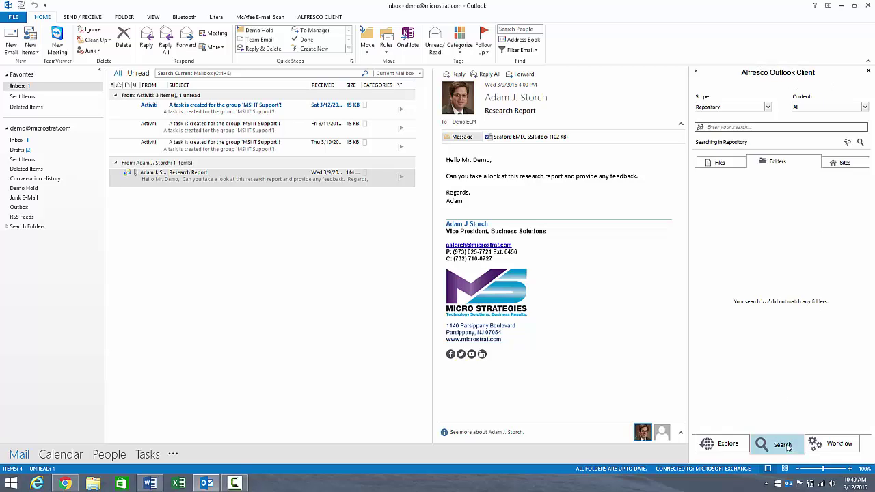
{"action": "left_click", "coordinate": [710, 127]}
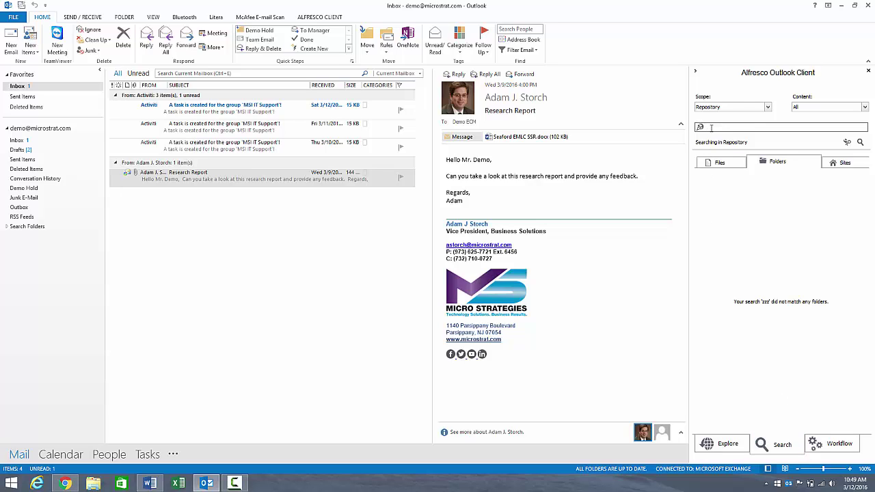
{"action": "type", "text": "msi po"}
{"action": "key", "text": "Return"}
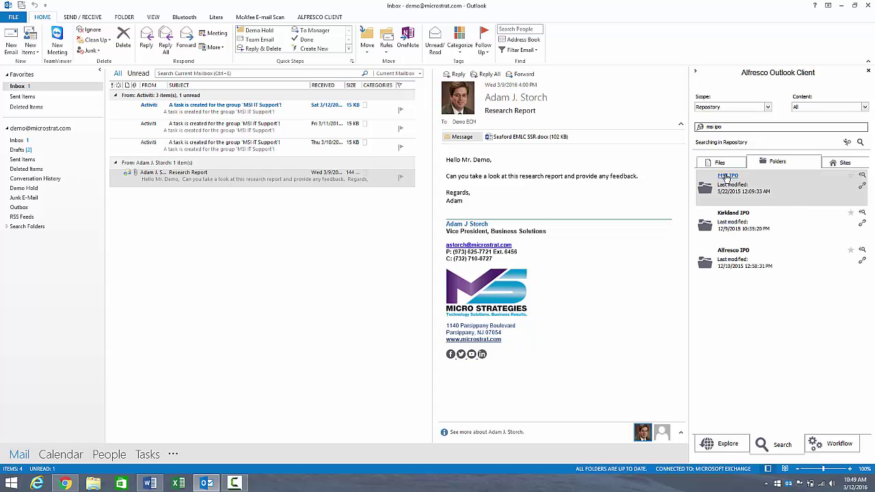
{"action": "left_click", "coordinate": [862, 175]}
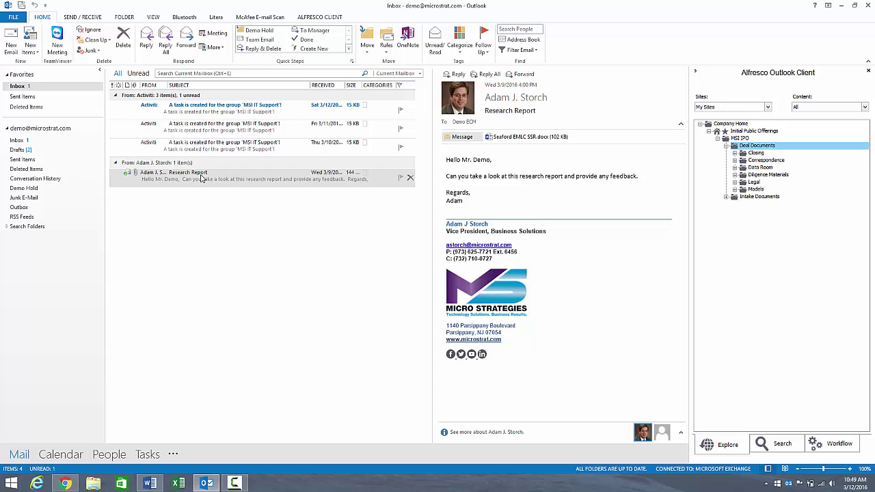
File the Research Report email into Correspondence with title "My new e-mail", description "The best description" and document type Correspondence.
{"action": "left_click_drag", "start_coordinate": [174, 182], "coordinate": [757, 164]}
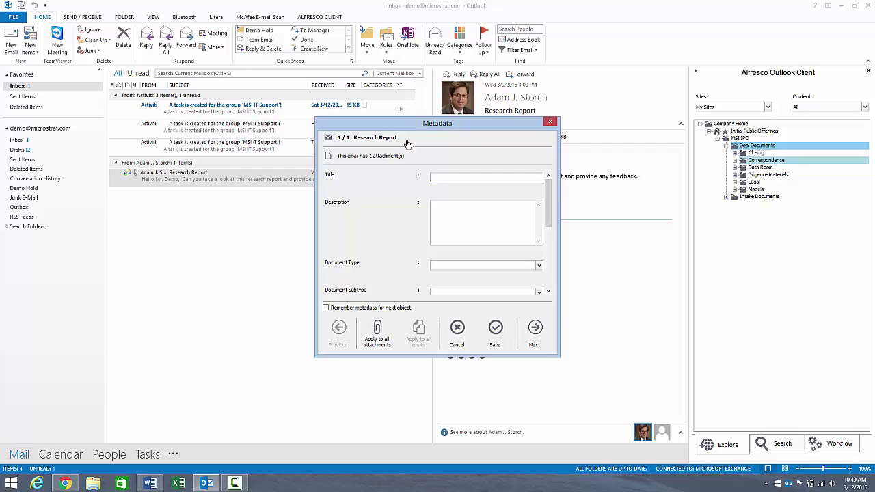
{"action": "left_click", "coordinate": [452, 176]}
{"action": "type", "text": "My new e-mail"}
{"action": "left_click", "coordinate": [488, 211]}
{"action": "type", "text": "The best description"}
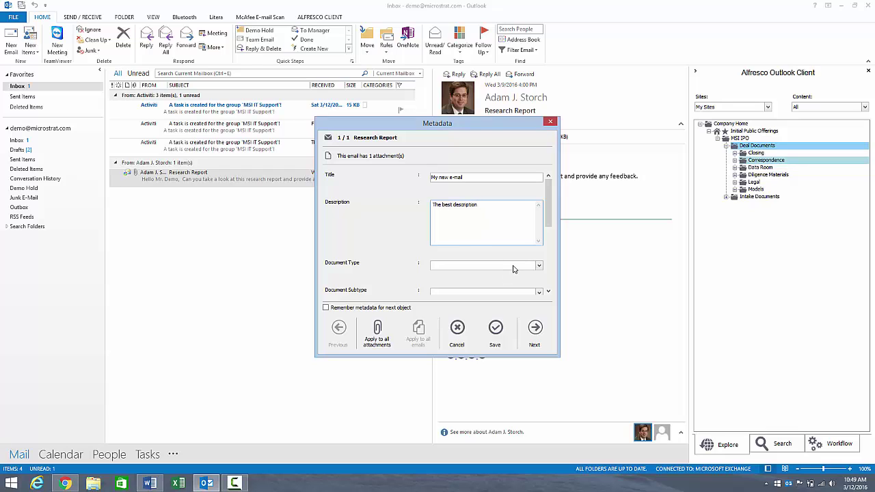
{"action": "left_click", "coordinate": [513, 269]}
{"action": "left_click", "coordinate": [507, 284]}
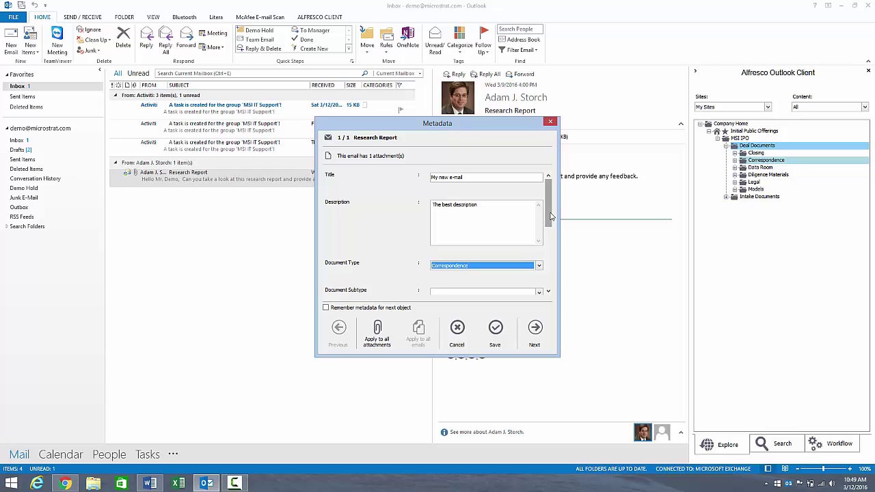
{"action": "mouse_move", "coordinate": [550, 216]}
{"action": "left_mouse_down"}
{"action": "mouse_move", "coordinate": [557, 283]}
{"action": "mouse_move", "coordinate": [548, 210]}
{"action": "left_mouse_up"}
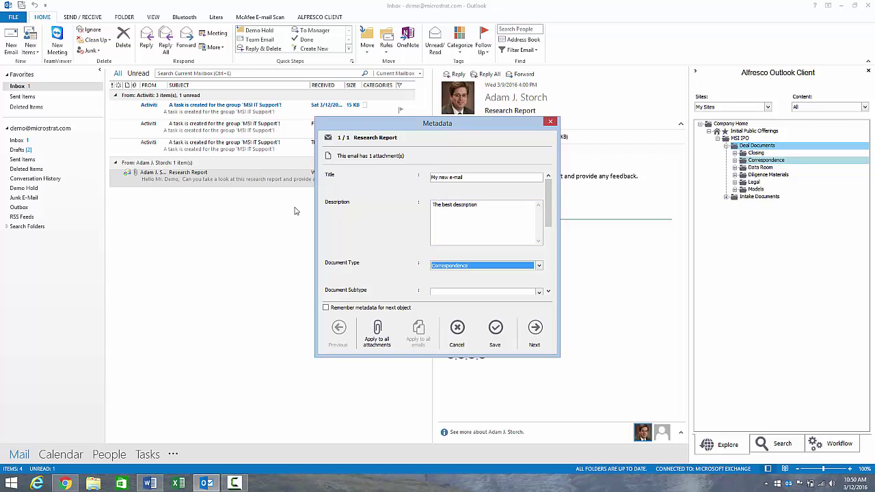
Give the attachment Seaford EMLC SSR.docx the title "This is really good" and document type Diligence Materials, and save the email with its attachment.
{"action": "left_click", "coordinate": [536, 330]}
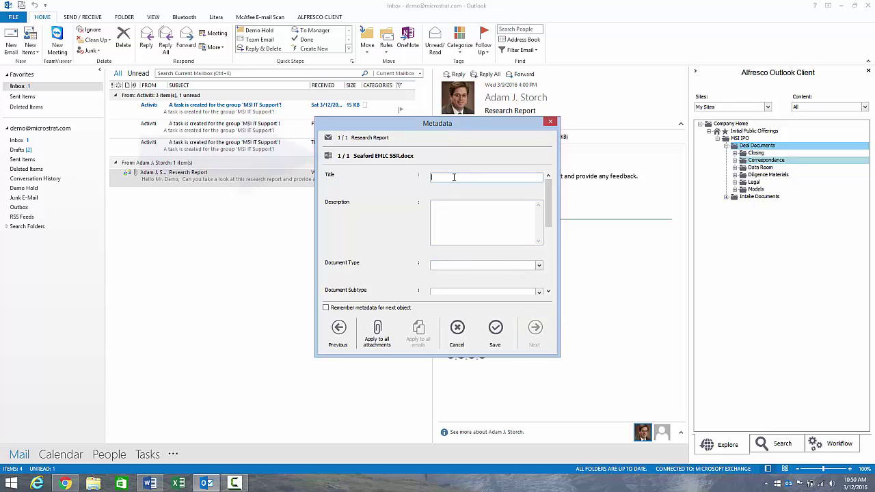
{"action": "type", "text": "This is reall"}
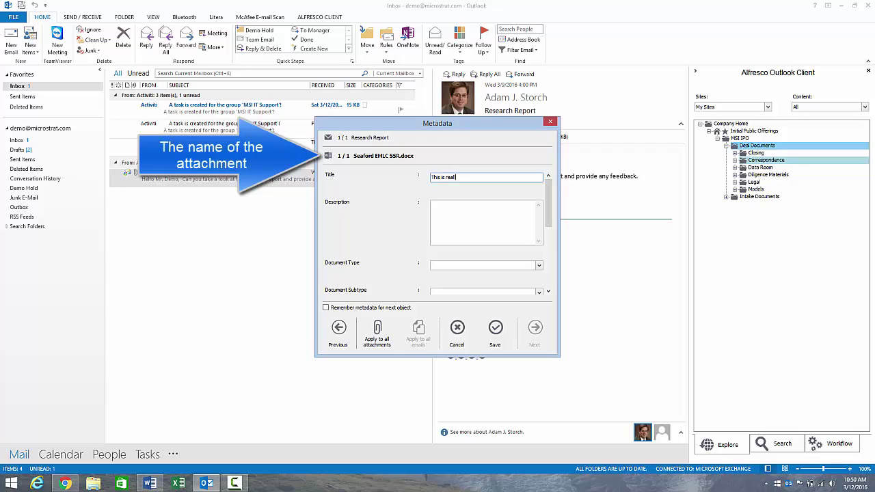
{"action": "type", "text": "y good"}
{"action": "left_click", "coordinate": [539, 266]}
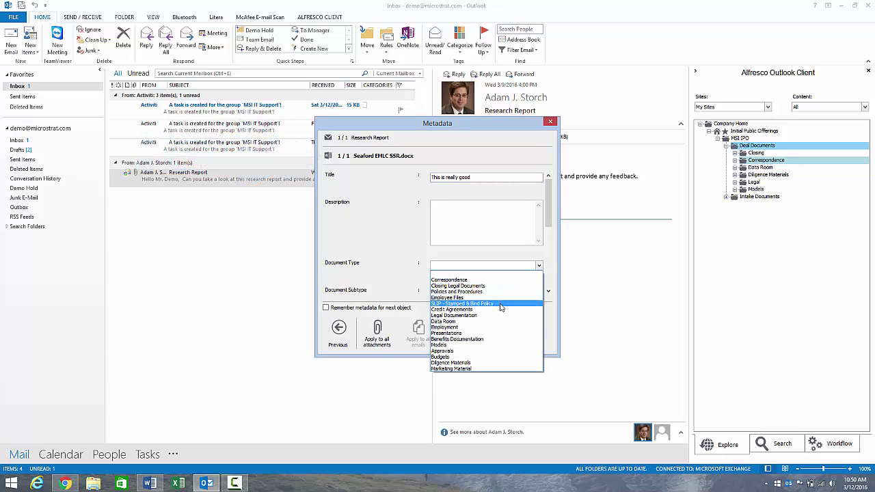
{"action": "left_click", "coordinate": [466, 363]}
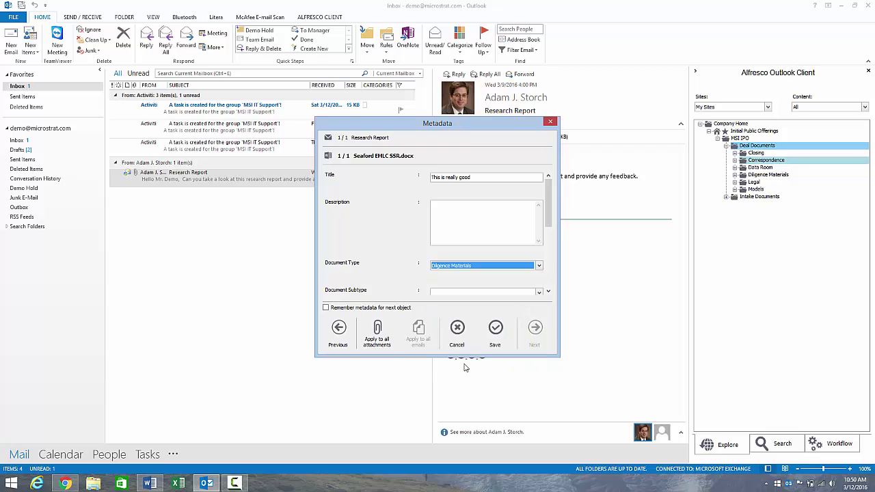
{"action": "left_click", "coordinate": [495, 331]}
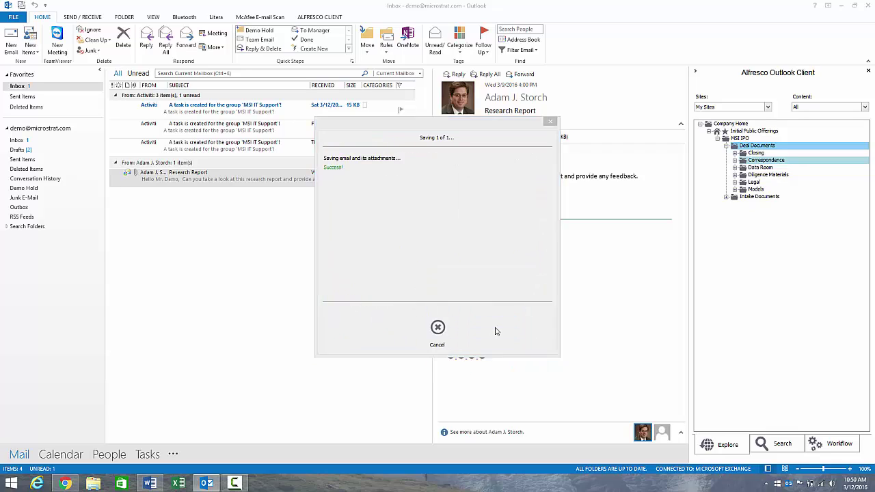
Copy Seaford EMLC SSR.docx from the filed Research Report email under Correspondence into the Diligence Materials folder, leaving its metadata blank.
{"action": "left_click", "coordinate": [734, 159]}
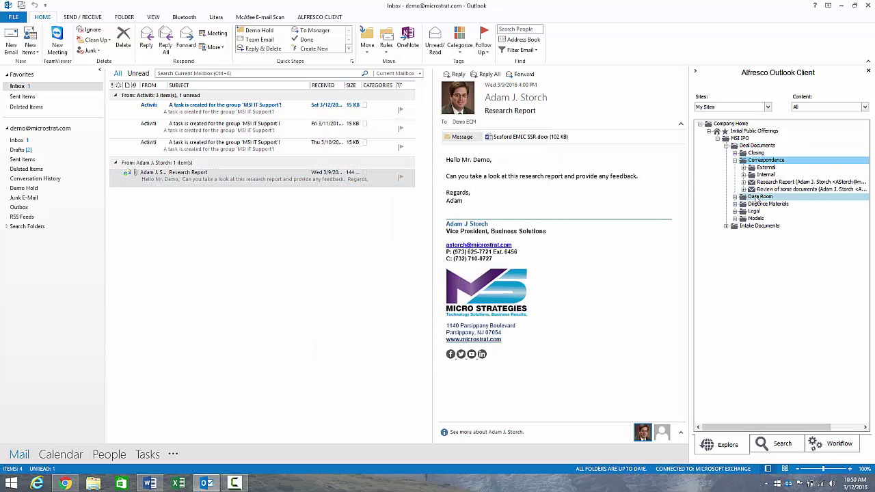
{"action": "double_click", "coordinate": [769, 182]}
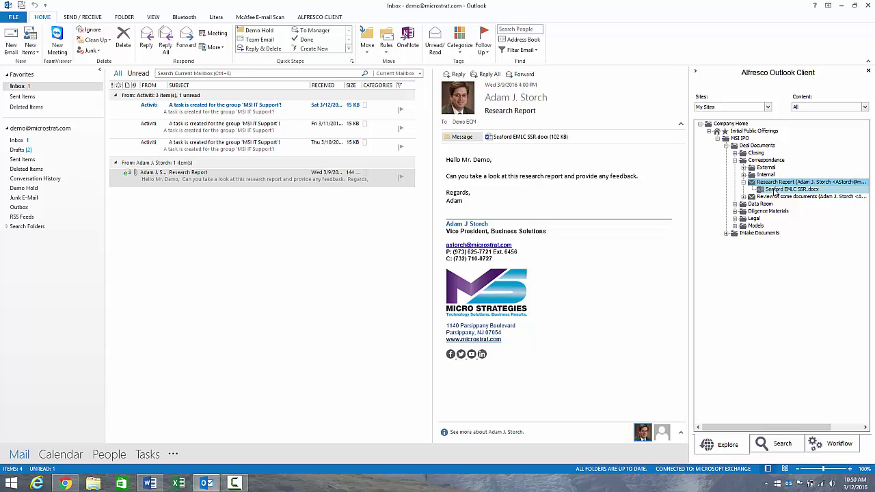
{"action": "left_click", "coordinate": [774, 190]}
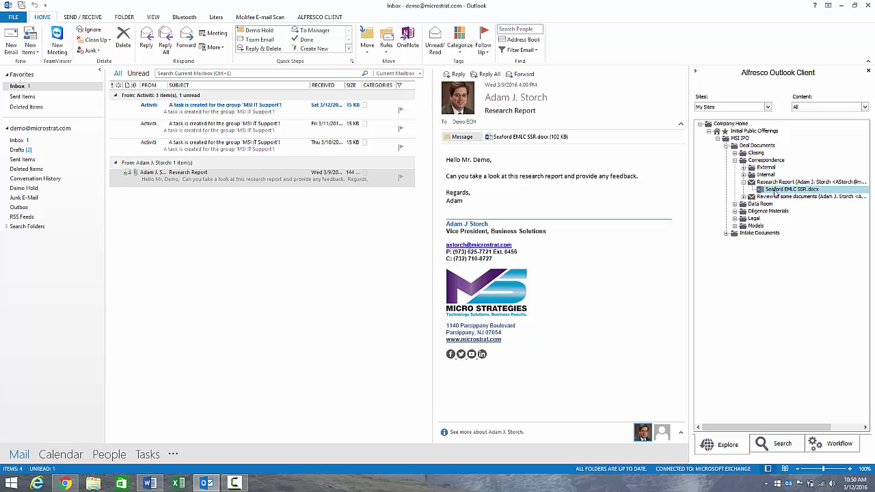
{"action": "left_click_drag", "start_coordinate": [775, 193], "coordinate": [770, 214]}
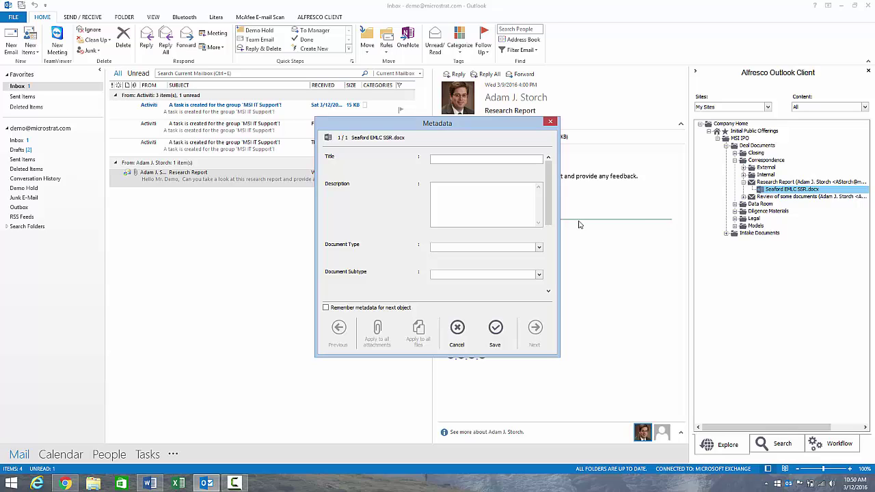
{"action": "left_click", "coordinate": [496, 328]}
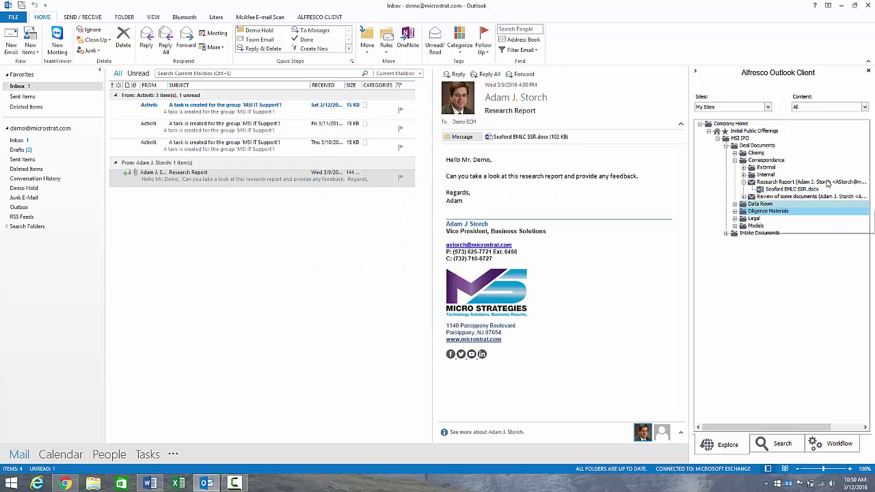
Open Seaford EMLC SSR.docx from the Diligence Materials folder in Word and add ".." after the second paragraph on page 2.
{"action": "left_click", "coordinate": [733, 212]}
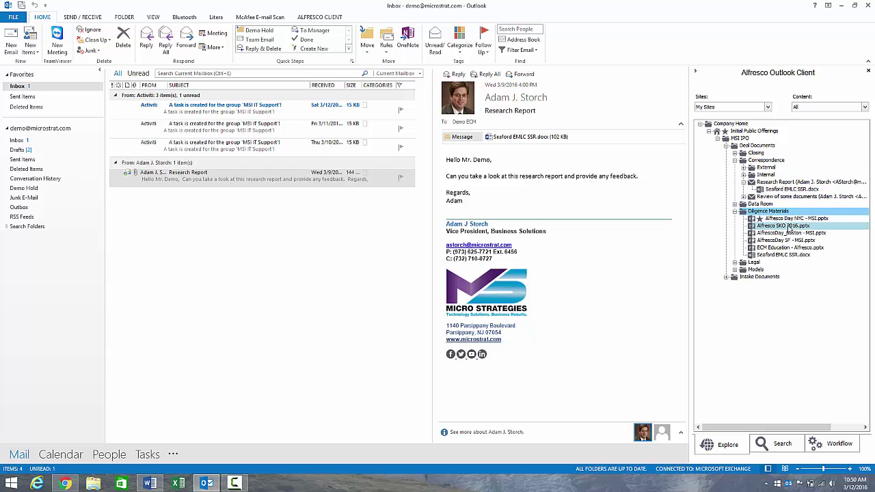
{"action": "double_click", "coordinate": [784, 255]}
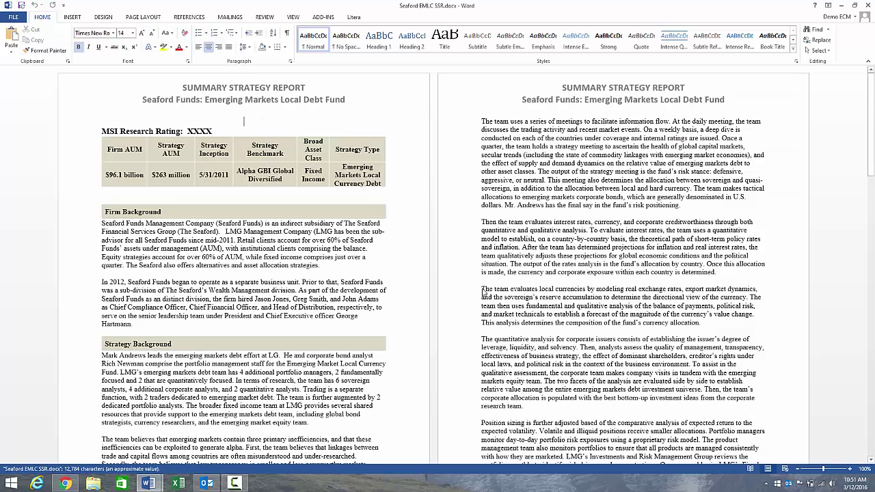
{"action": "left_click", "coordinate": [716, 272]}
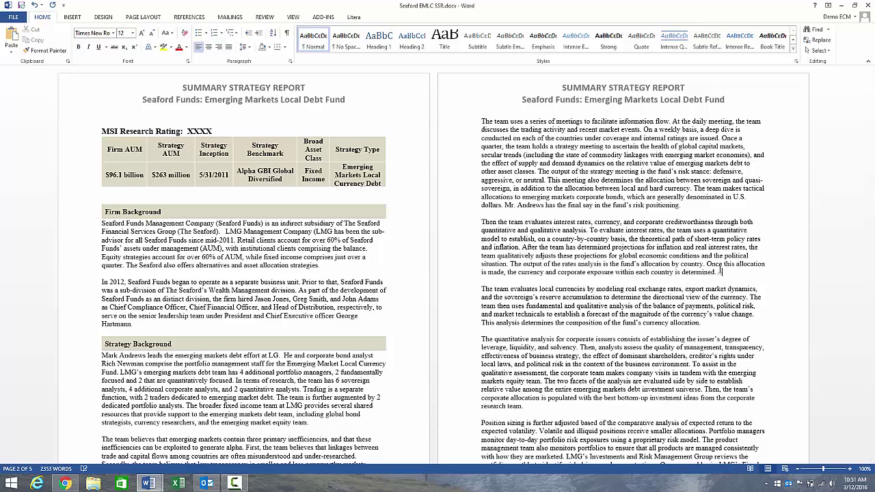
{"action": "type", "text": ".."}
Start opening a file from Alfresco in Word, look up the folder "msi ipo" and browse to Deal Documents > Models.
{"action": "left_click", "coordinate": [21, 19]}
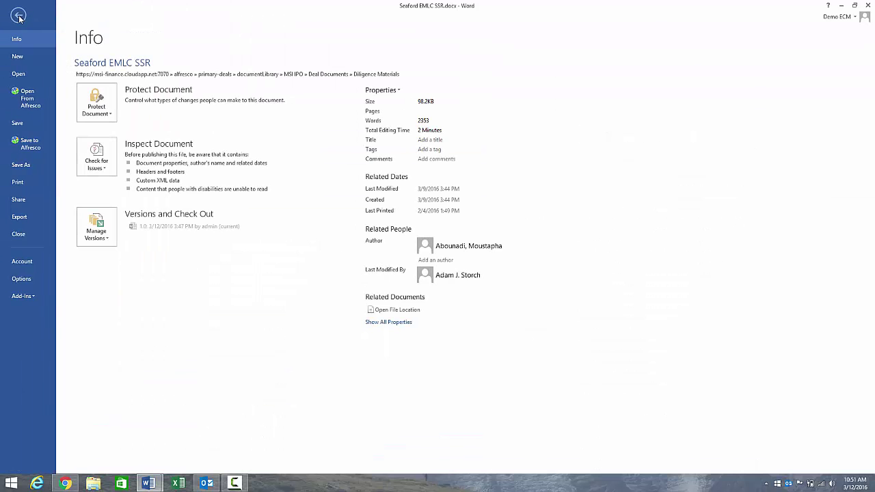
{"action": "left_click", "coordinate": [22, 101]}
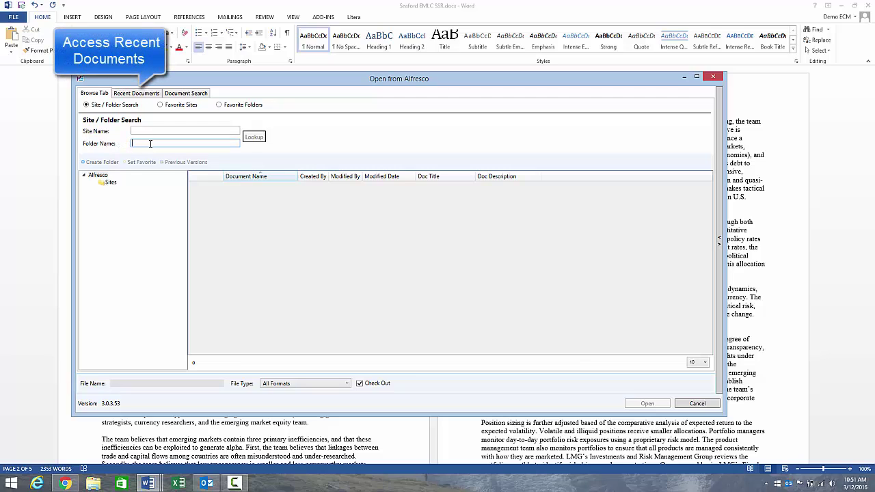
{"action": "type", "text": "msi ipo"}
{"action": "key", "text": "Return"}
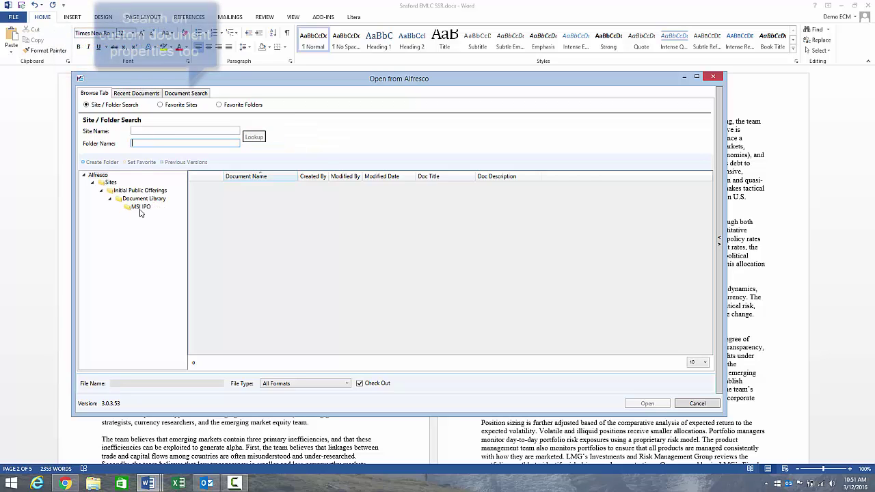
{"action": "left_click", "coordinate": [157, 216]}
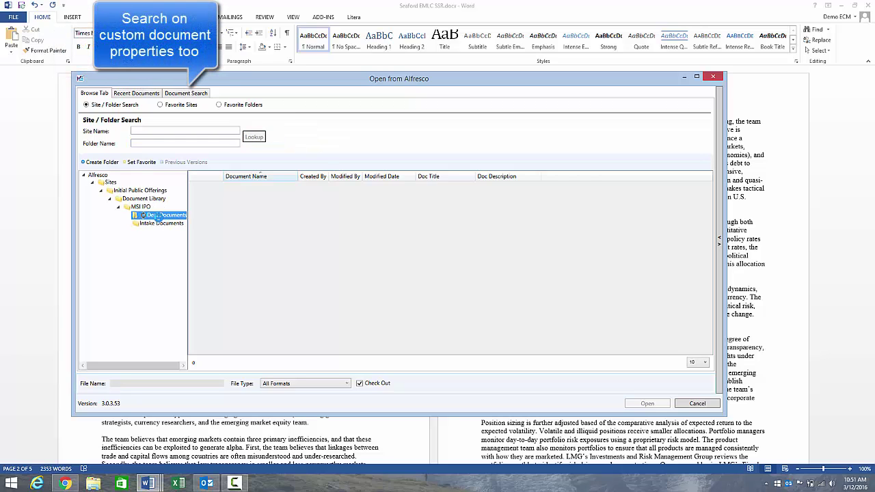
{"action": "left_click", "coordinate": [156, 264]}
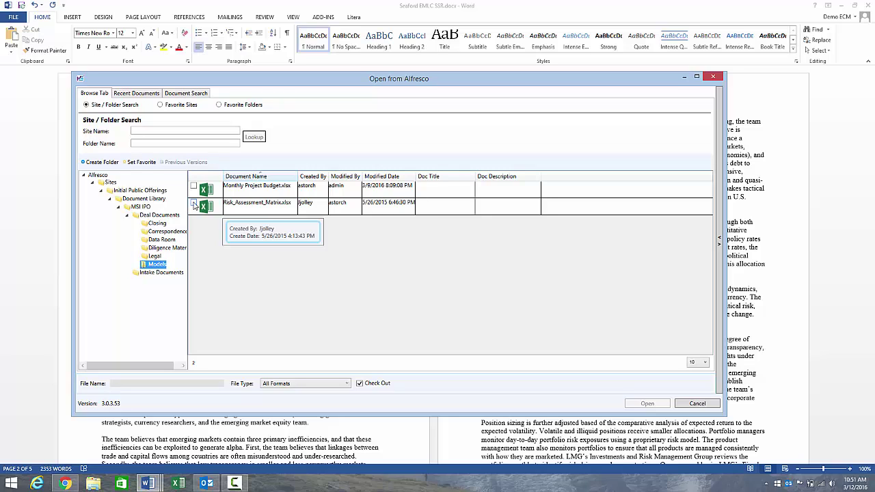
Select Risk_Assessment_Matrix.xlsx in the Models folder and open it with Check Out enabled.
{"action": "left_click", "coordinate": [194, 206]}
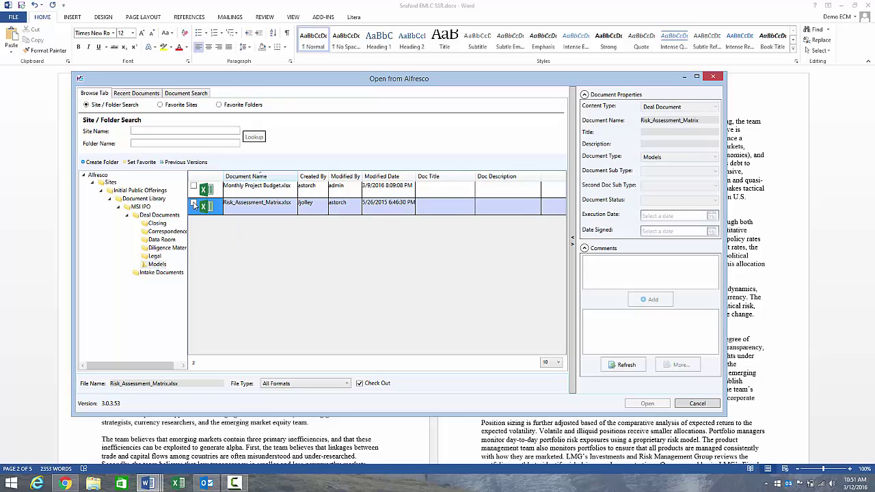
{"action": "left_click", "coordinate": [194, 205]}
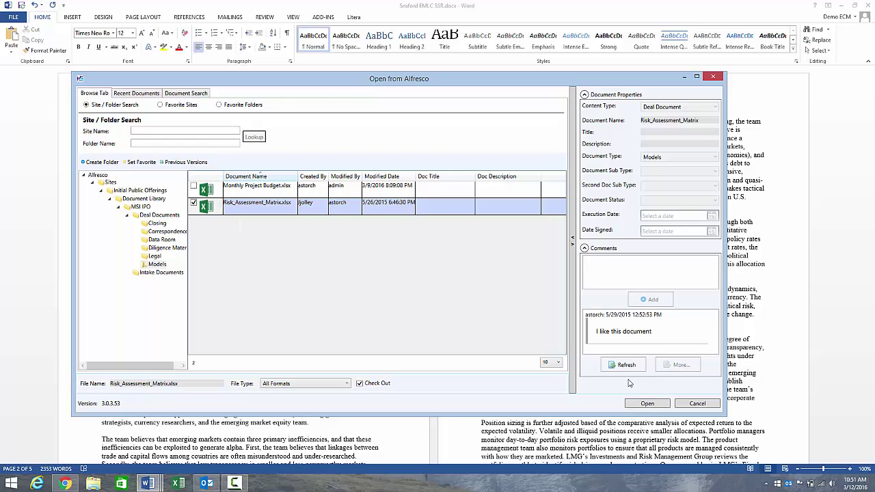
{"action": "left_click", "coordinate": [645, 404]}
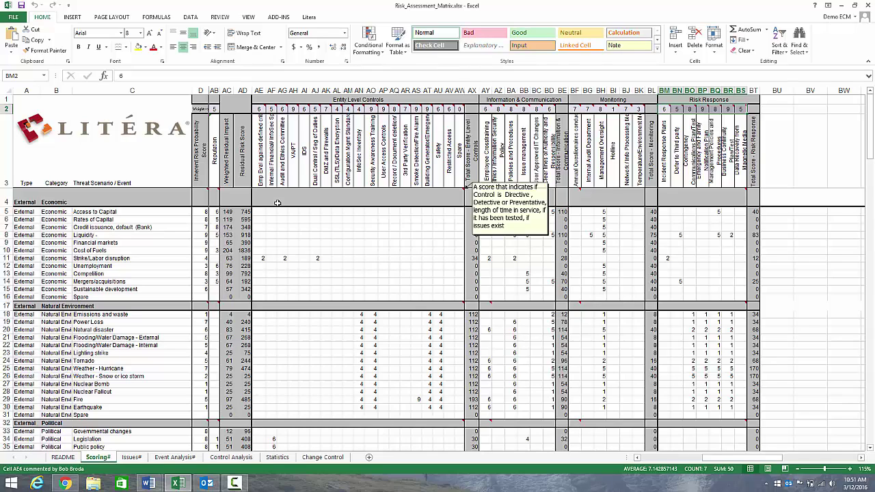
Start opening a file from Alfresco in Excel, look up the folder "msi ipo" and expand Deal Documents.
{"action": "left_click", "coordinate": [15, 18]}
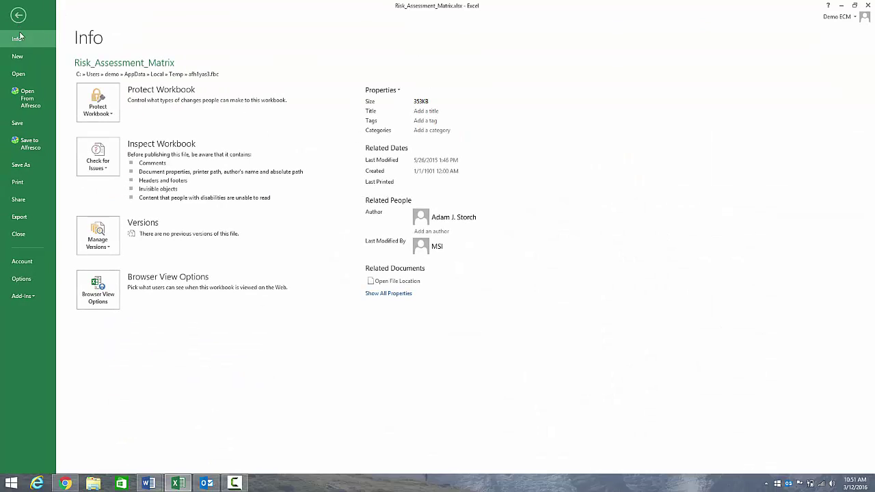
{"action": "left_click", "coordinate": [28, 97]}
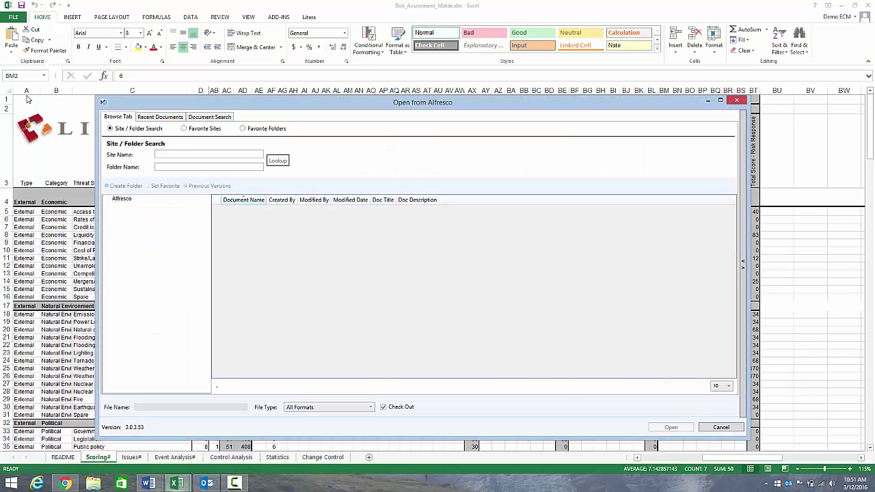
{"action": "left_click", "coordinate": [197, 167]}
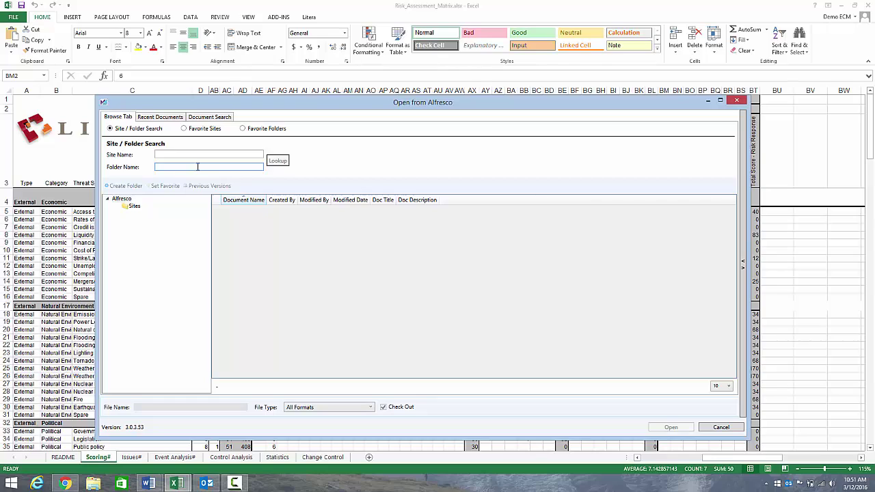
{"action": "type", "text": "msi ipo"}
{"action": "key", "text": "Return"}
{"action": "left_click", "coordinate": [171, 235]}
{"action": "left_click", "coordinate": [169, 238]}
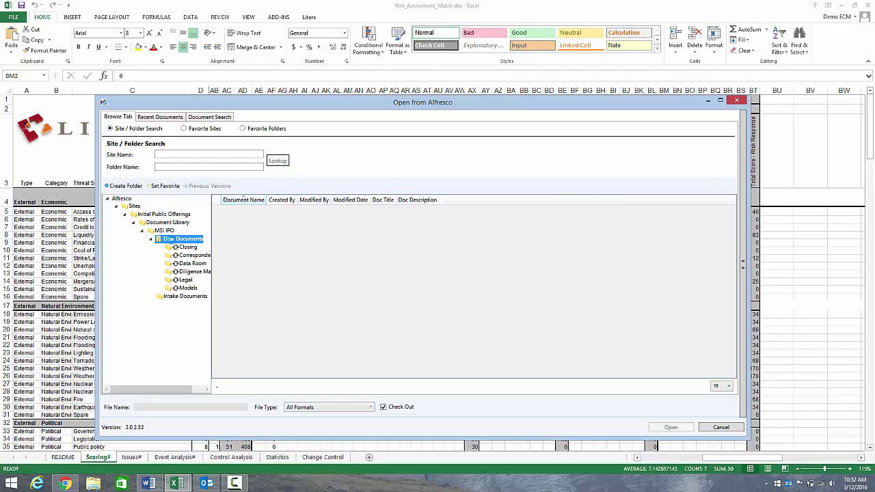
Open MSI T&Cs.pdf from the Legal > Executed Documents folder with Check Out enabled.
{"action": "left_click", "coordinate": [178, 280]}
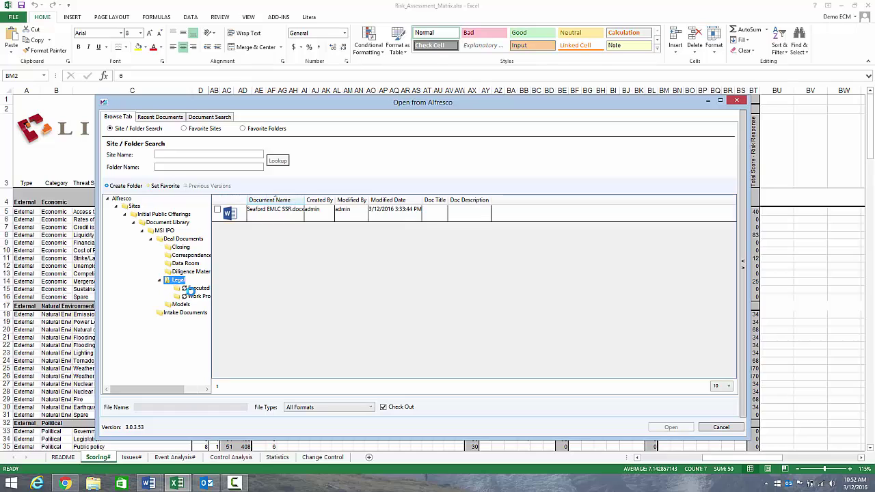
{"action": "left_click", "coordinate": [202, 288]}
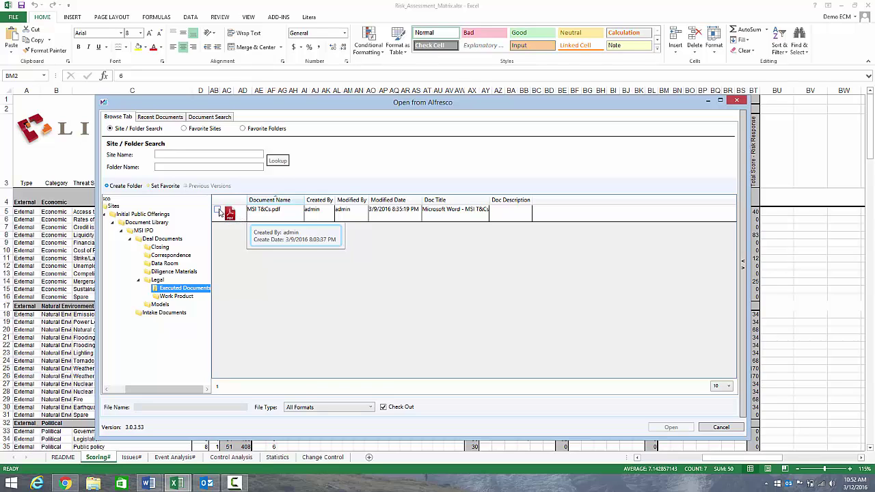
{"action": "left_click", "coordinate": [217, 211]}
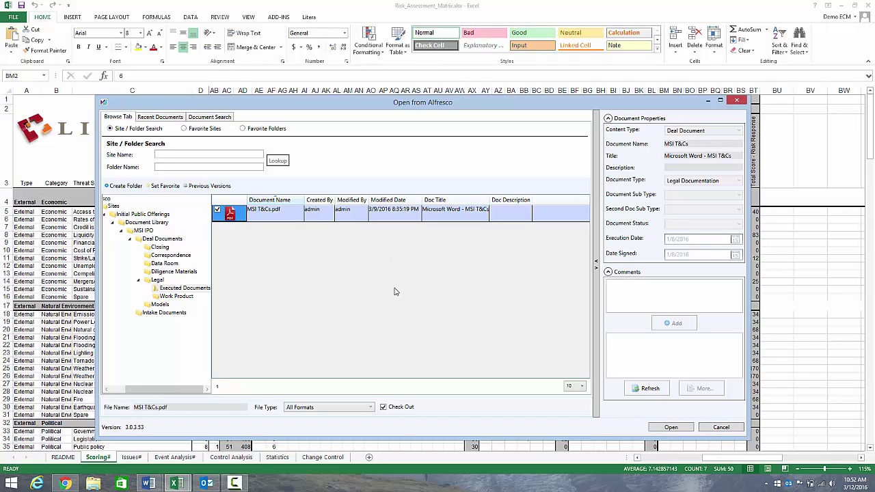
{"action": "left_click", "coordinate": [671, 427]}
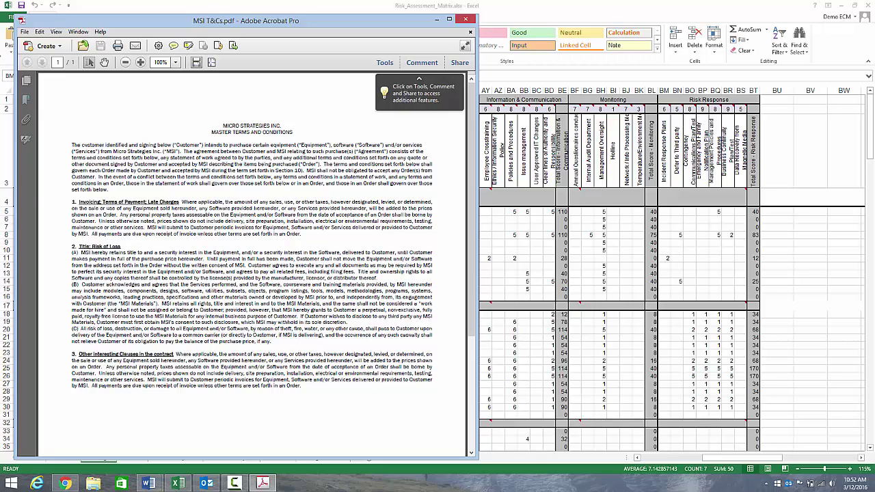
Close MSI T&Cs.pdf without saving changes back to Alfresco, and close Acrobat.
{"action": "left_click", "coordinate": [27, 32]}
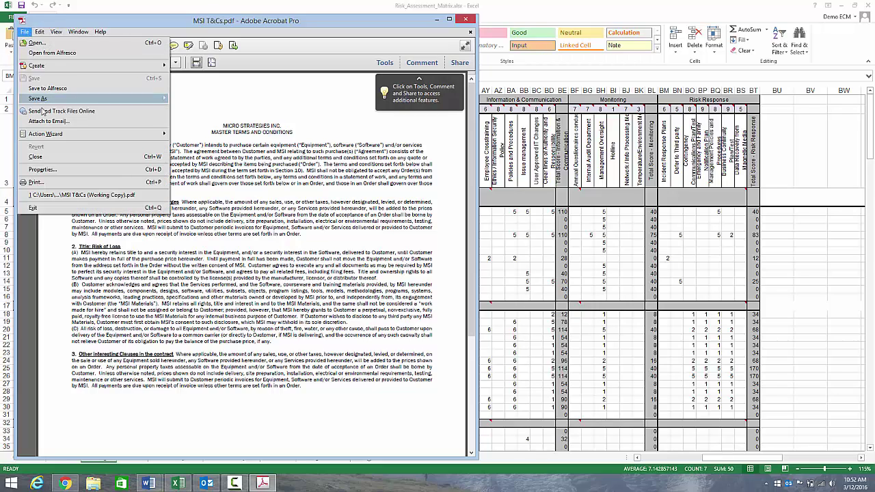
{"action": "left_click", "coordinate": [46, 159]}
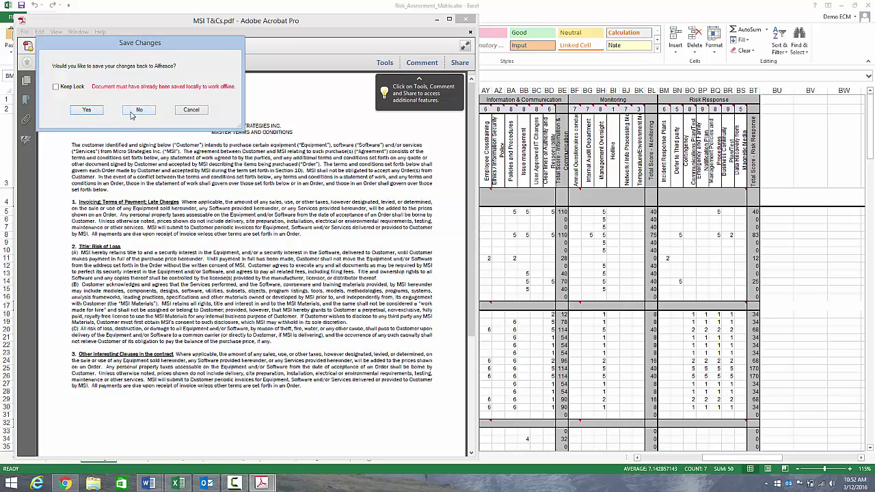
{"action": "left_click", "coordinate": [140, 110]}
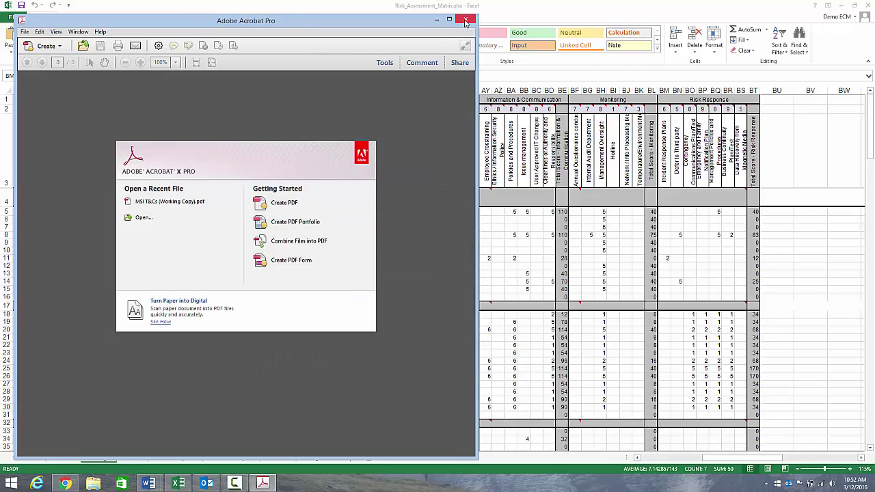
{"action": "left_click", "coordinate": [466, 21]}
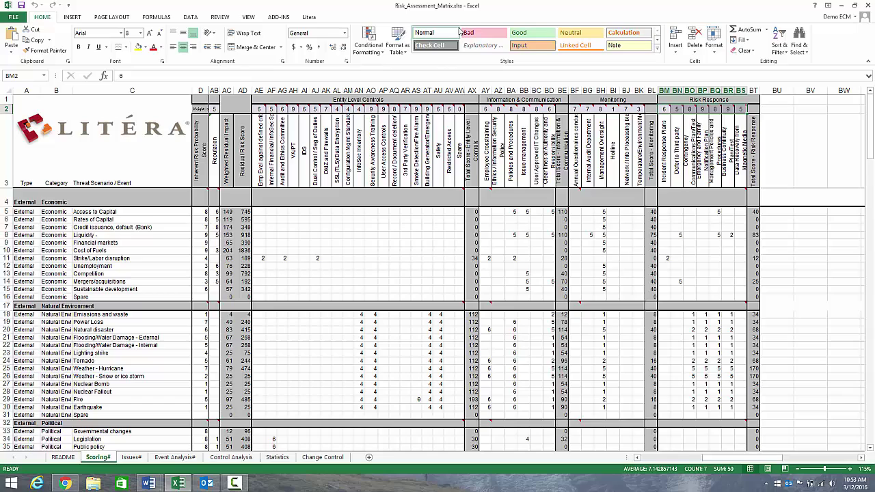
In the Access to Capital row of the Scoring# sheet, enter 1 in cell AE5 and 2 in cell AG5.
{"action": "left_click", "coordinate": [258, 211]}
{"action": "type", "text": "1"}
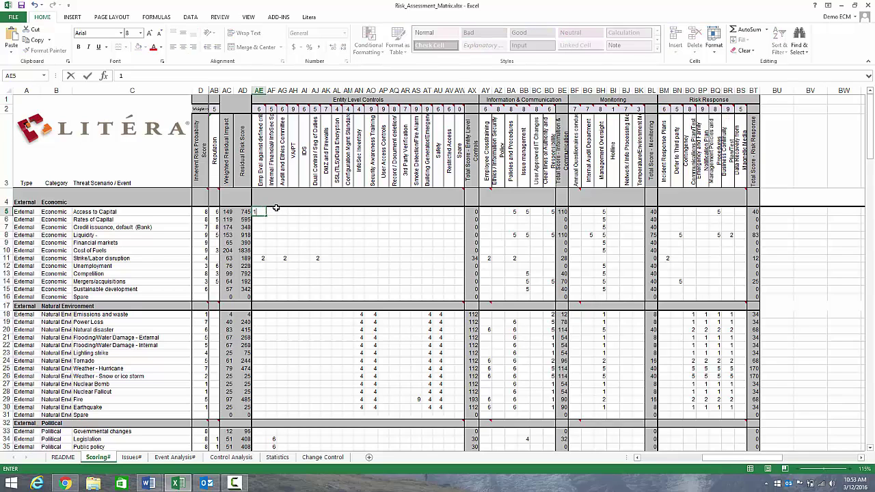
{"action": "left_click", "coordinate": [280, 212]}
{"action": "type", "text": "2"}
{"action": "key", "text": "Return"}
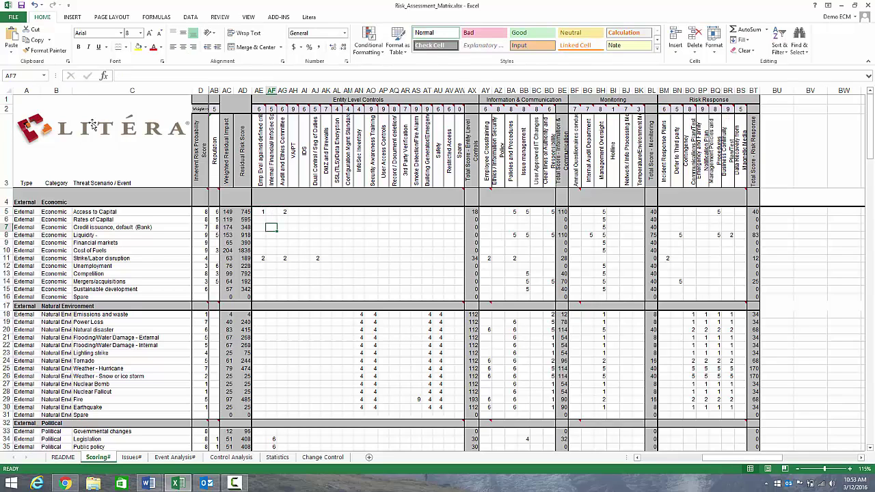
Save the workbook back to Alfresco as a minor version of Risk_Assessment_Matrix.xlsx in the Models folder.
{"action": "left_click", "coordinate": [12, 17]}
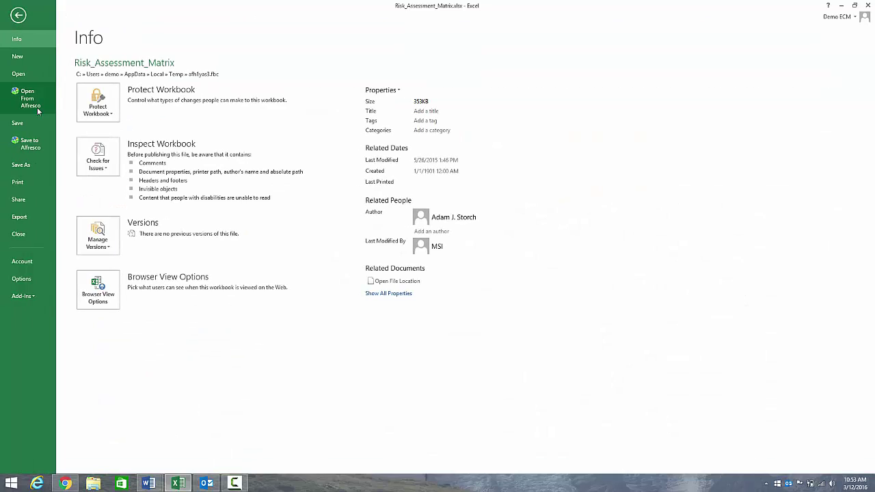
{"action": "left_click", "coordinate": [27, 145]}
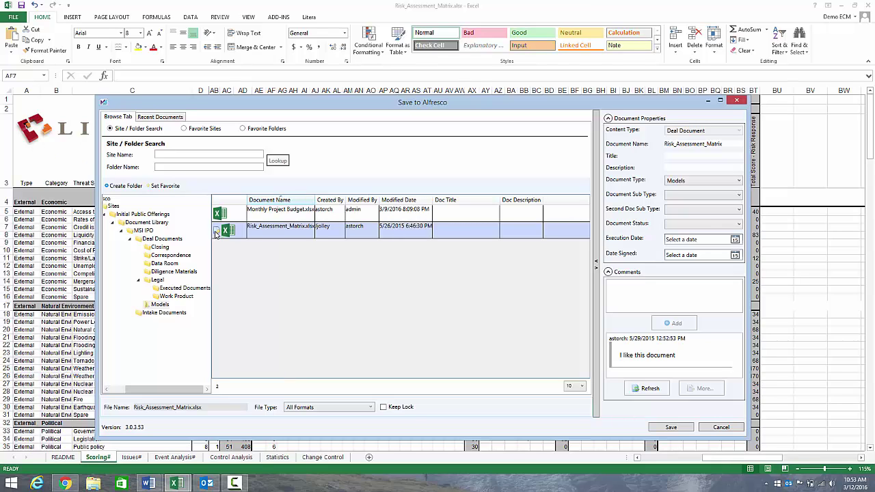
{"action": "mouse_move", "coordinate": [224, 233]}
{"action": "left_click", "coordinate": [670, 428]}
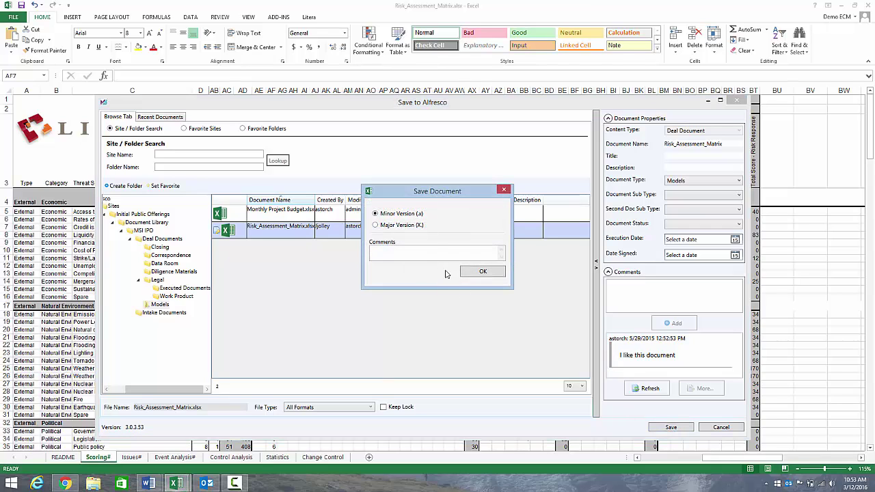
{"action": "left_click", "coordinate": [411, 253]}
{"action": "left_click", "coordinate": [481, 272]}
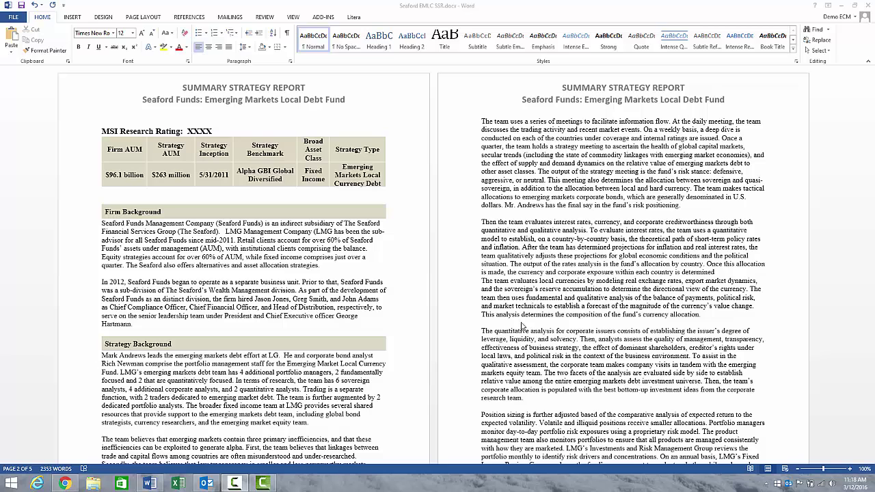
In Word, append "Do my updates…" to the currency allocation paragraph on page 2 and save to Alfresco as a major version commented "Big change!".
{"action": "left_click", "coordinate": [707, 320]}
{"action": "type", "text": "D"}
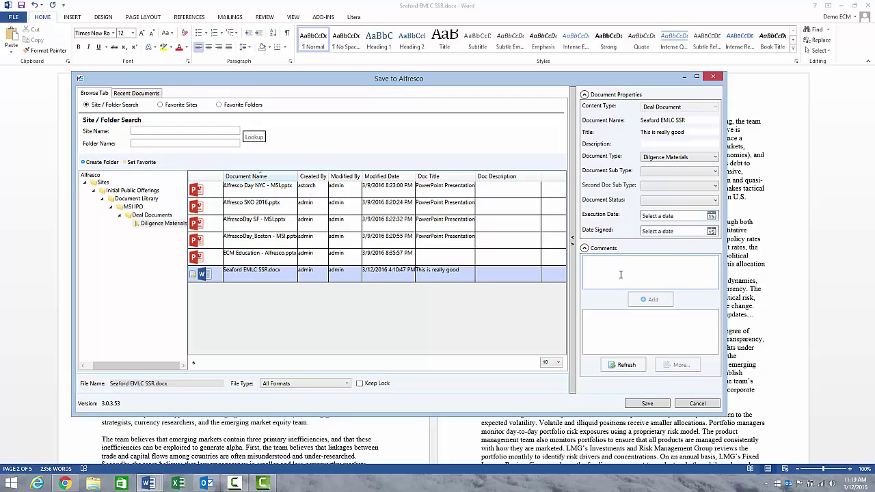
{"action": "left_click", "coordinate": [625, 401]}
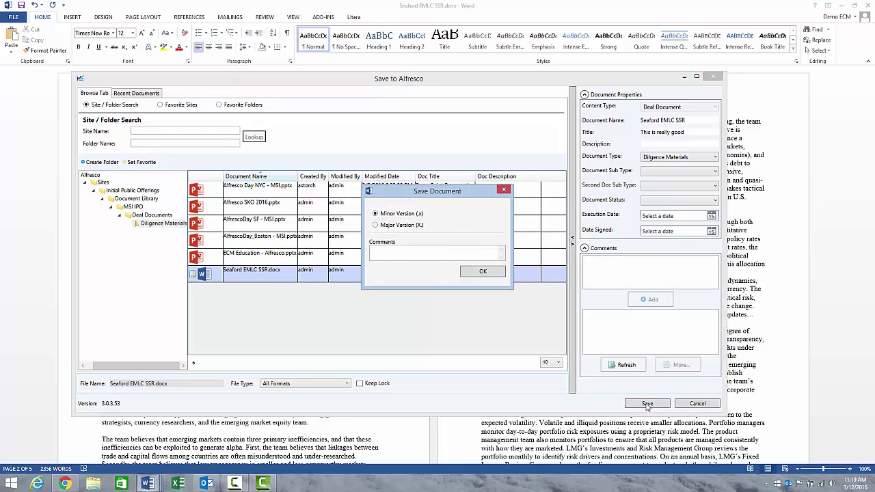
{"action": "left_click", "coordinate": [400, 225]}
{"action": "left_click", "coordinate": [397, 252]}
{"action": "type", "text": "Bi"}
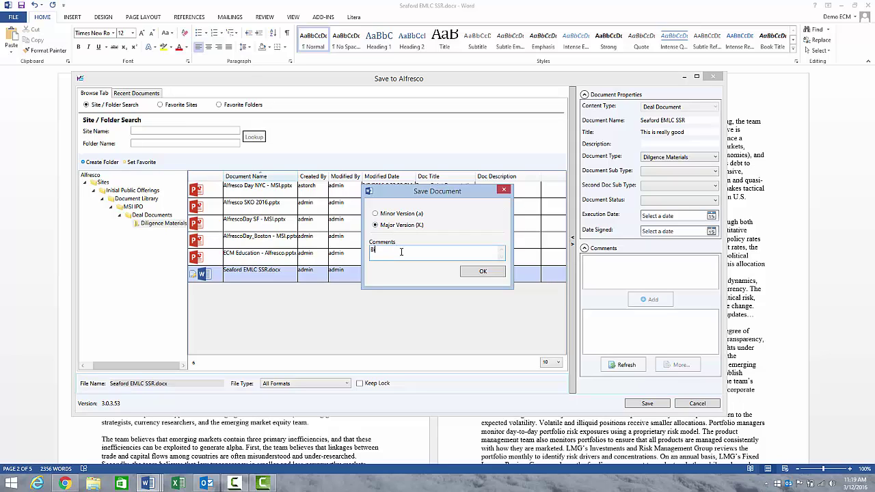
{"action": "type", "text": "g change!"}
{"action": "left_click", "coordinate": [480, 272]}
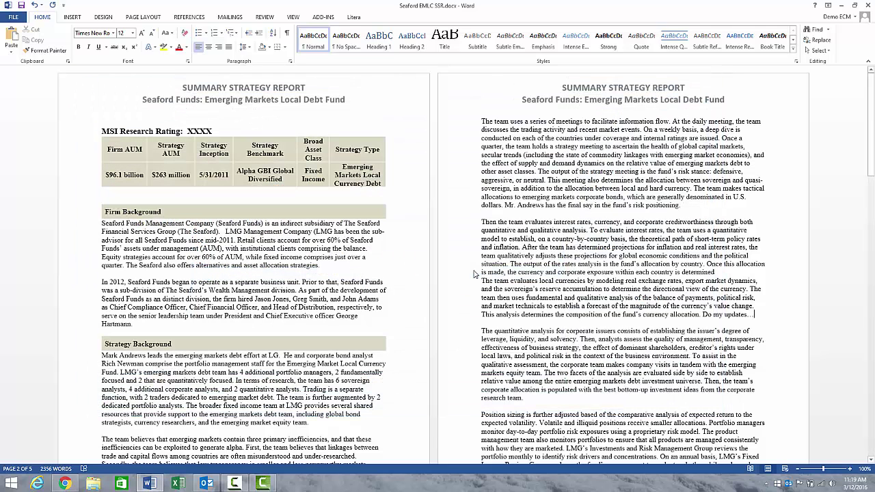
{"action": "left_click", "coordinate": [445, 274]}
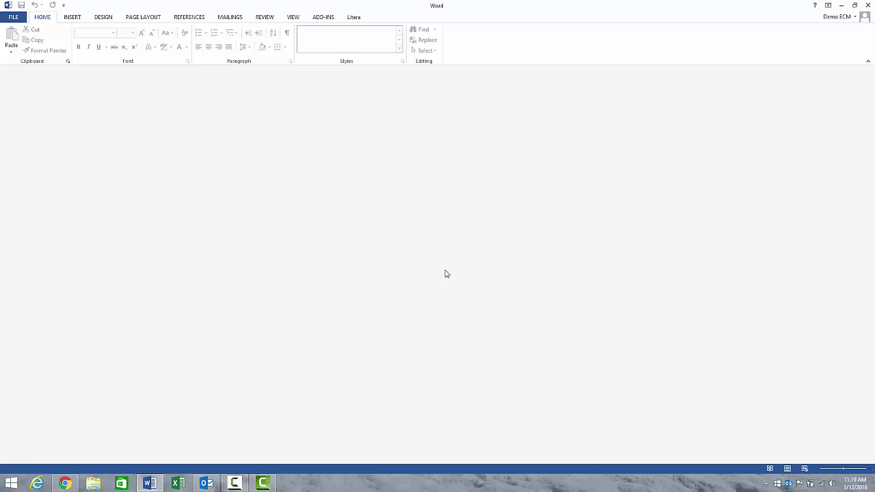
Switch to Outlook and write a reply to the Research Report email, greeting the sender by first name and adding "Please take a look...".
{"action": "key", "text": "alt+Tab"}
{"action": "key", "text": "Tab"}
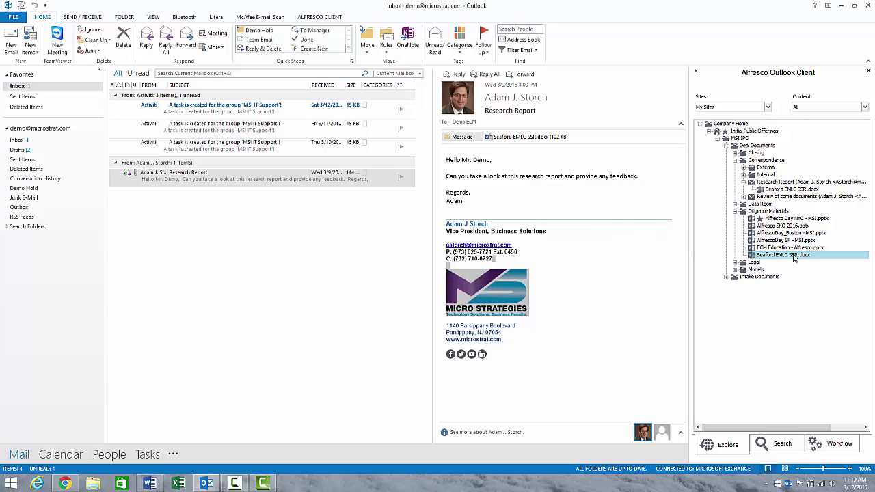
{"action": "right_click", "coordinate": [157, 175]}
{"action": "left_click", "coordinate": [192, 229]}
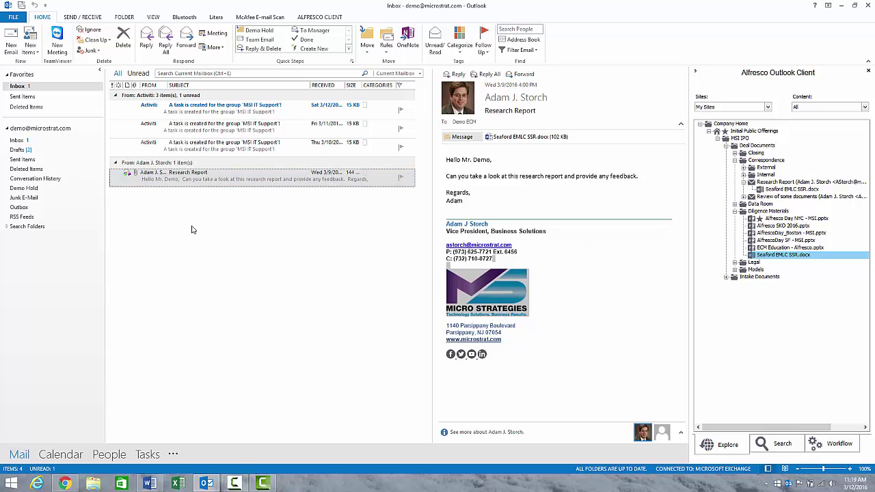
{"action": "type", "text": "Hi A"}
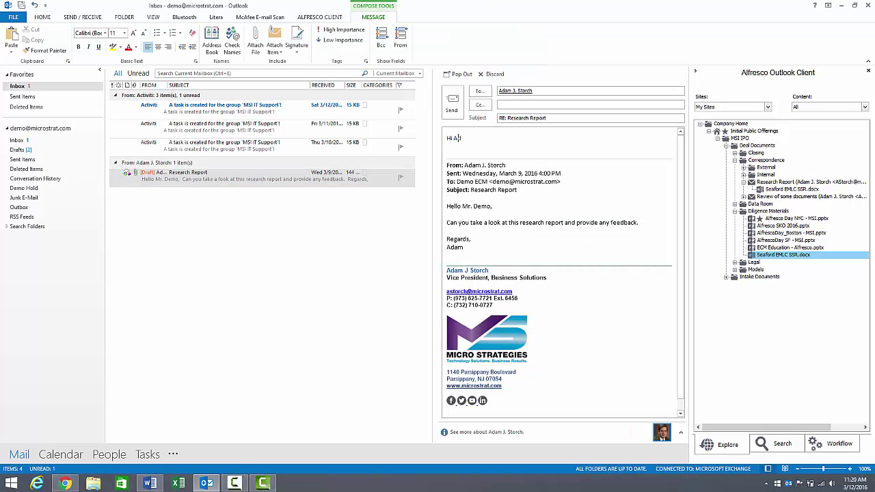
{"action": "type", "text": "danm,"}
{"action": "key", "text": "Return"}
{"action": "key", "text": "Return"}
{"action": "type", "text": "Please take a loo"}
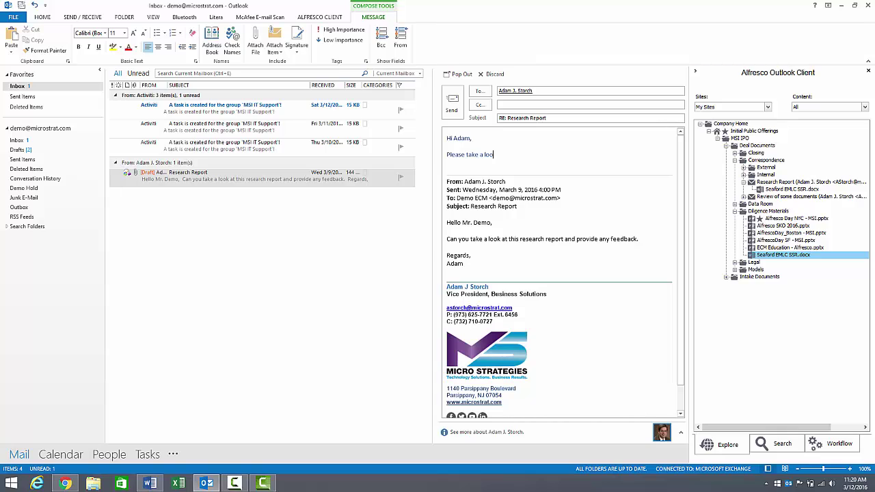
{"action": "type", "text": "k..."}
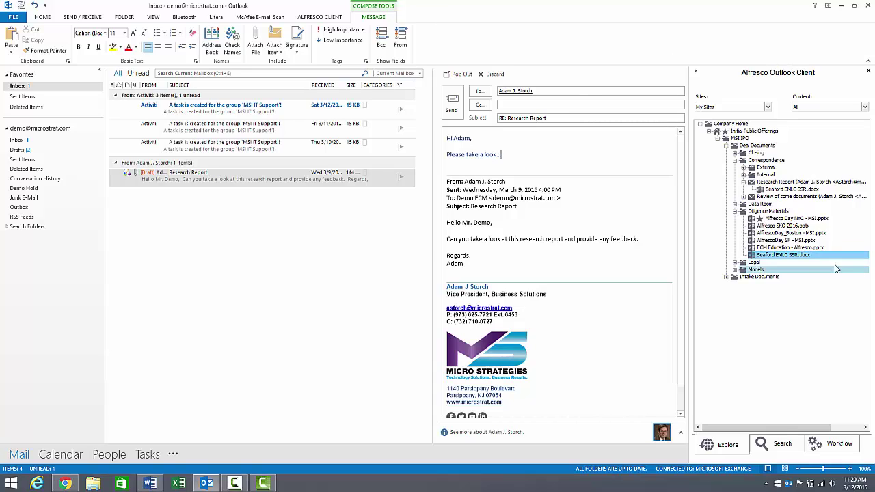
Attach Seaford EMLC SSR.docx from the Alfresco Diligence Materials folder to the reply and send it.
{"action": "left_click", "coordinate": [792, 218], "text": "ctrl"}
{"action": "left_click_drag", "start_coordinate": [793, 218], "coordinate": [550, 142]}
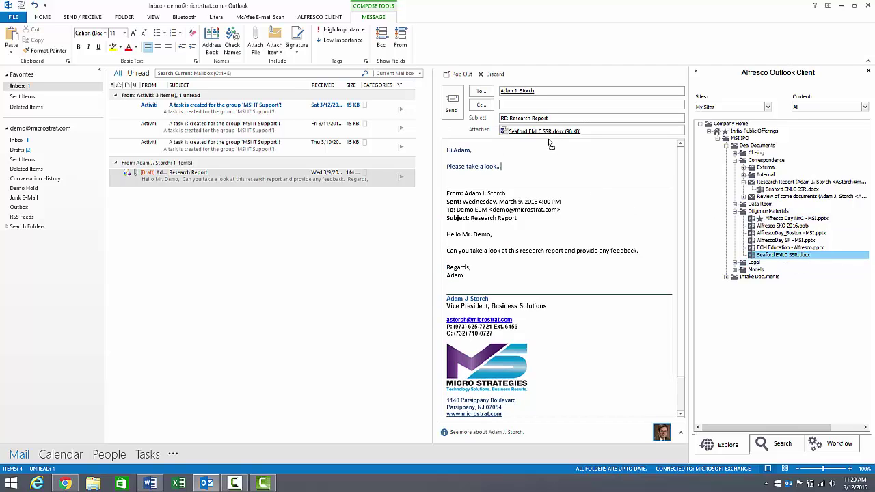
{"action": "left_click", "coordinate": [452, 104]}
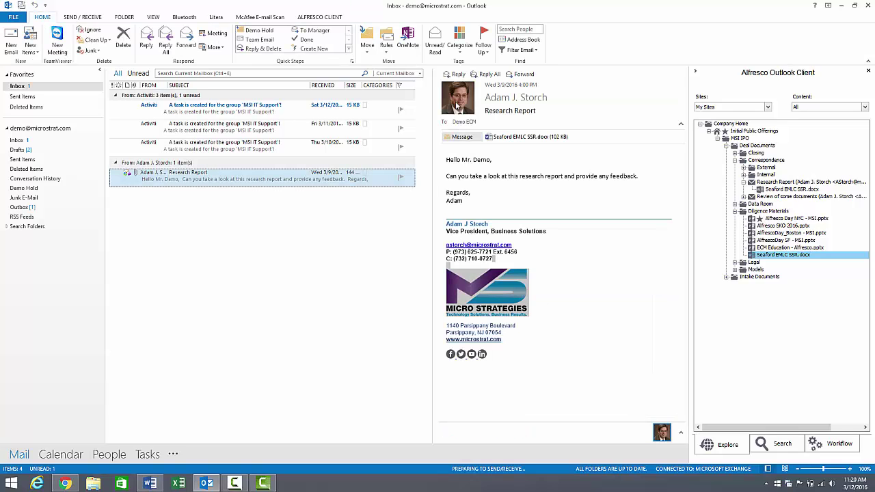